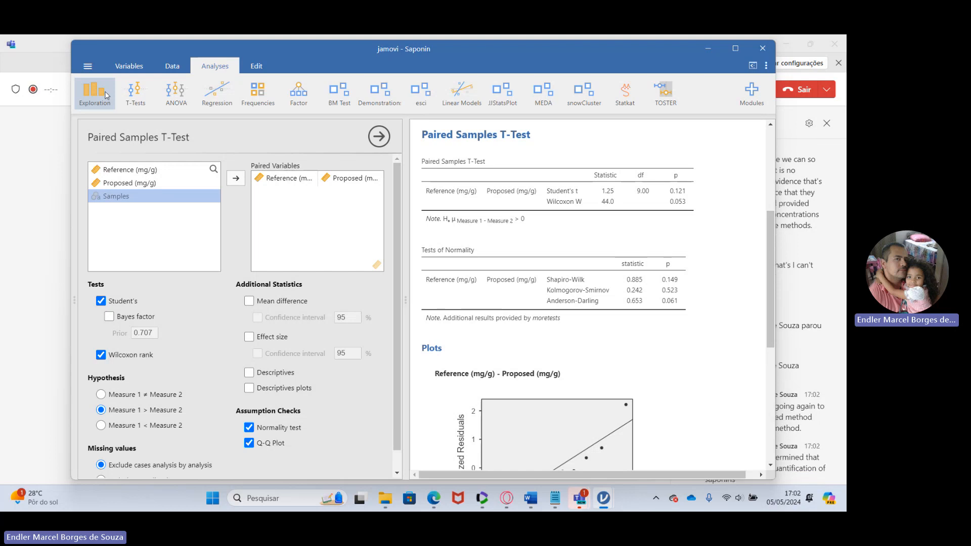
# Open the Saponin data file from the Project 8 spreadsheet folder.
pyautogui.click(84, 68)
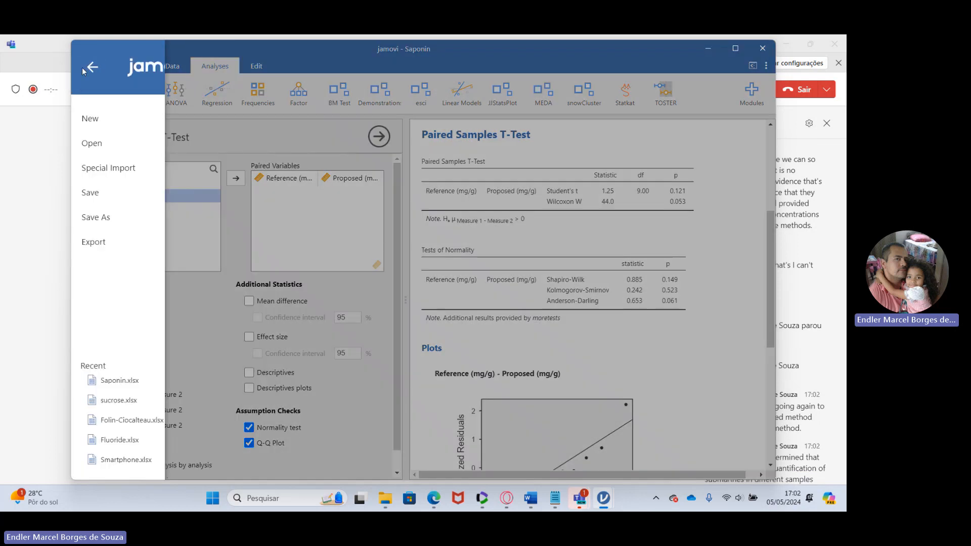
pyautogui.click(98, 151)
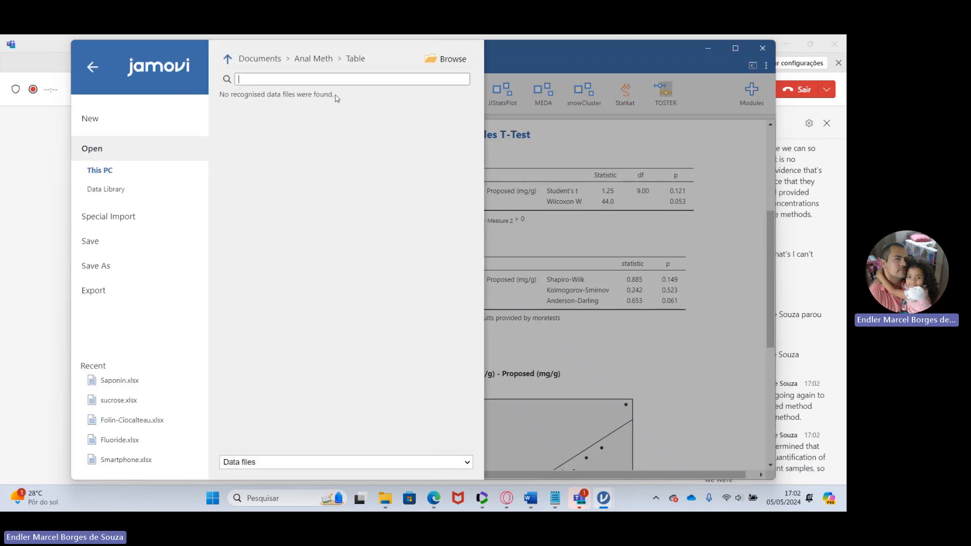
pyautogui.click(461, 60)
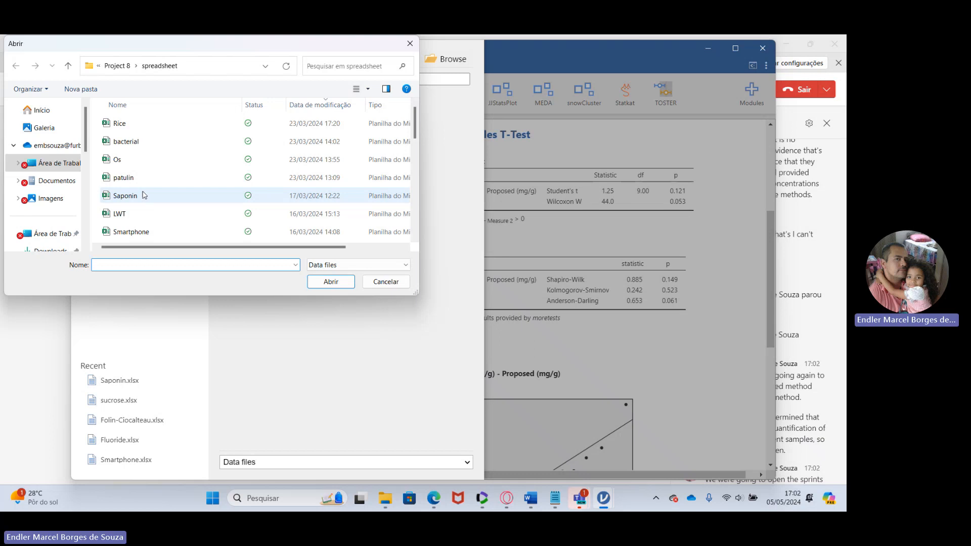
pyautogui.doubleClick(125, 196)
# Widen the Reference (mg/g) and Proposed (mg/g) columns so their full names fit in the headers.
pyautogui.moveTo(114, 139); pyautogui.dragTo(122, 243)
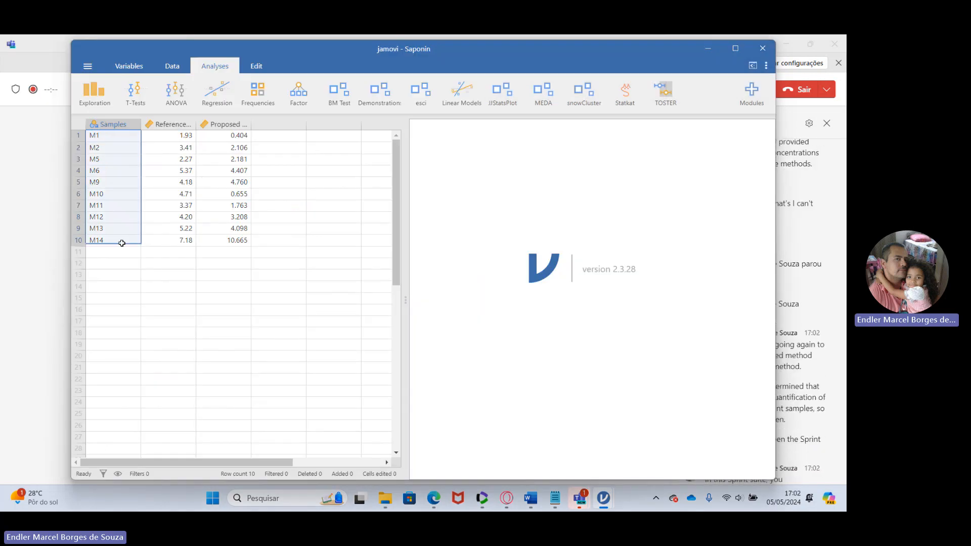
pyautogui.click(185, 136)
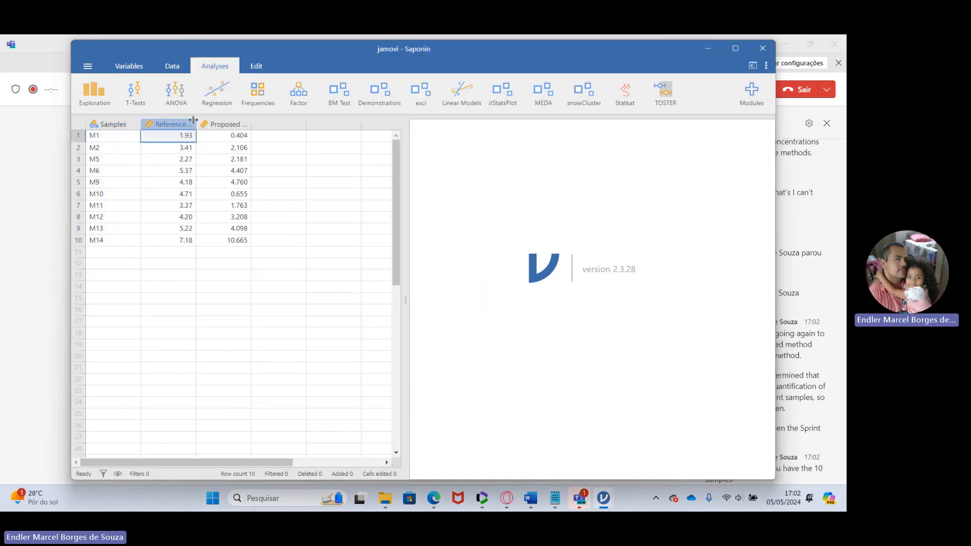
pyautogui.moveTo(196, 123); pyautogui.dragTo(218, 120)
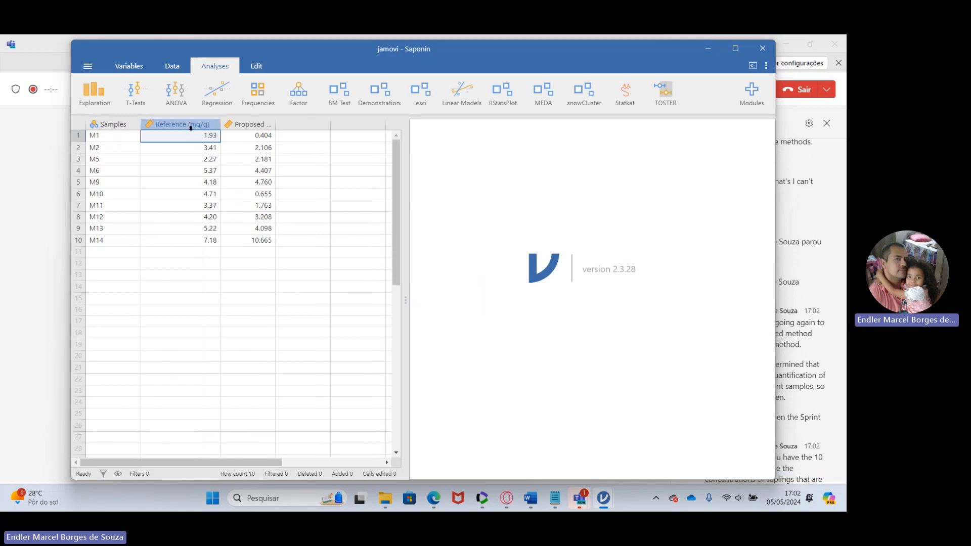
pyautogui.moveTo(276, 124); pyautogui.dragTo(292, 124)
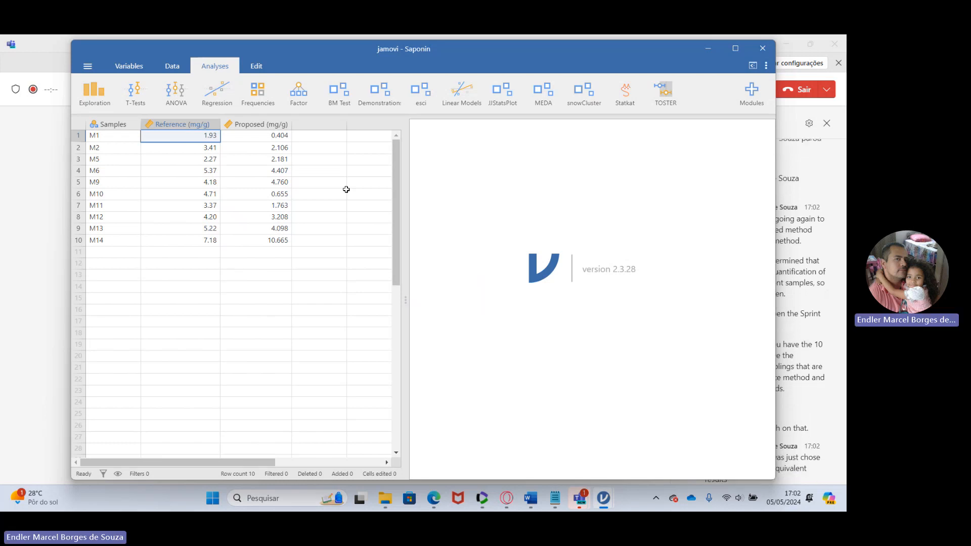
# Run a Descriptives analysis with Reference (mg/g) and Proposed (mg/g) as the variables.
pyautogui.click(95, 94)
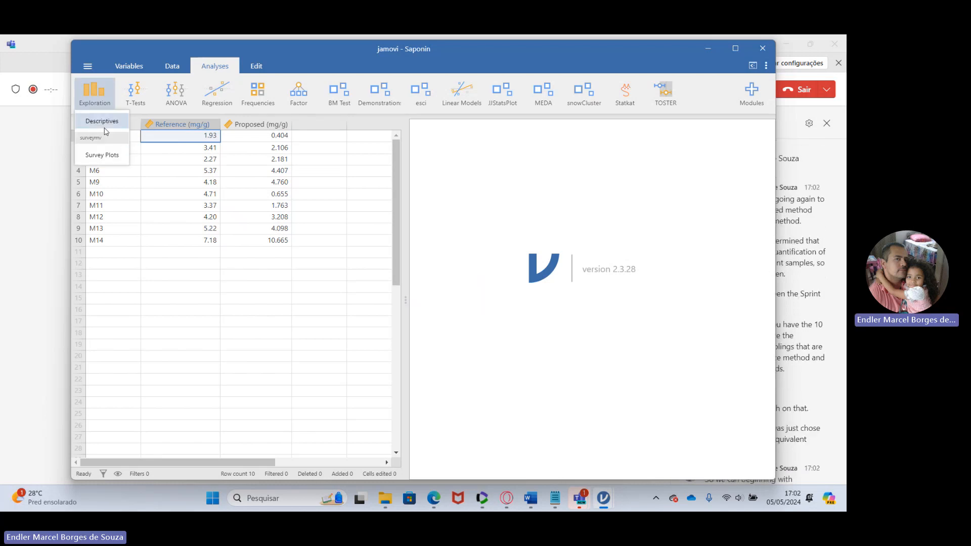
pyautogui.click(105, 128)
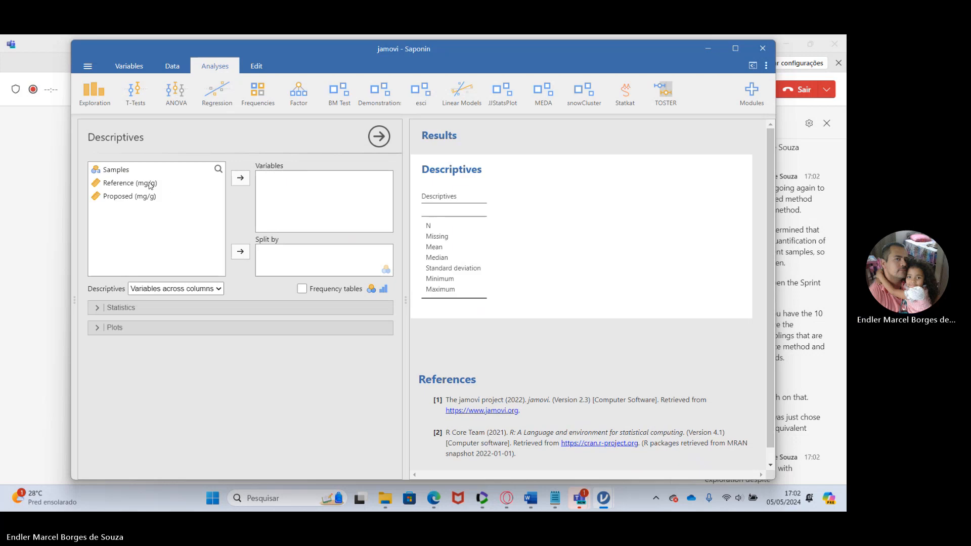
pyautogui.click(149, 184)
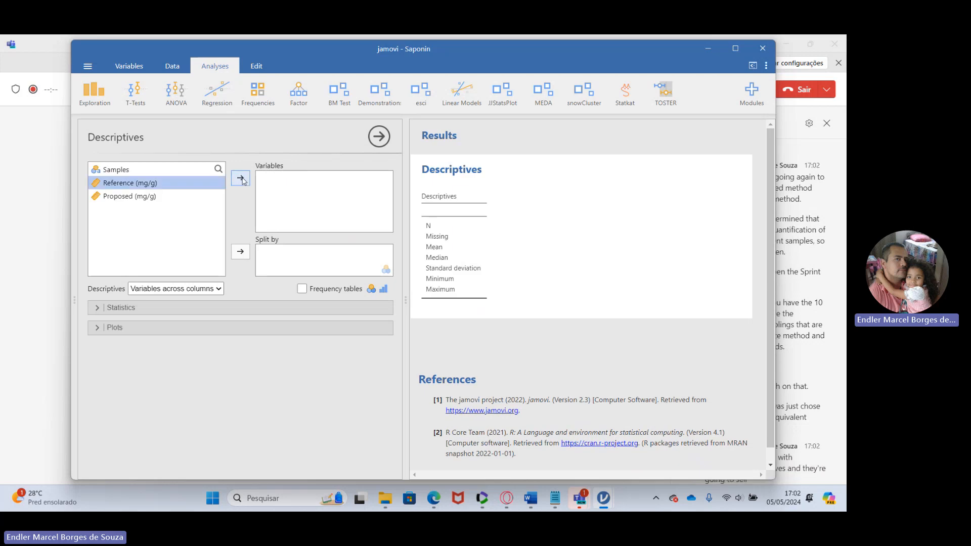
pyautogui.click(241, 178)
pyautogui.click(241, 179)
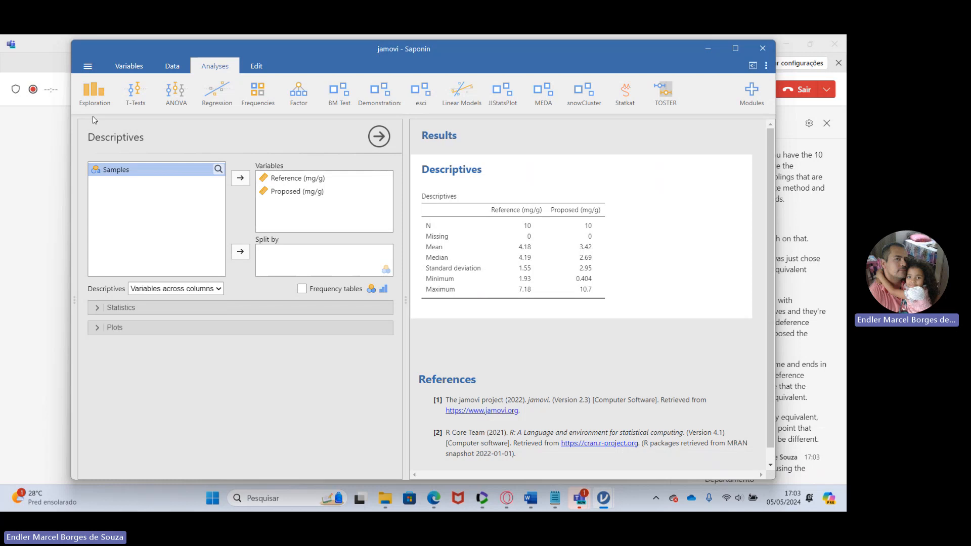
# Run a Paired Samples T-Test with Reference (mg/g) and Proposed (mg/g) as the paired variables.
pyautogui.click(134, 96)
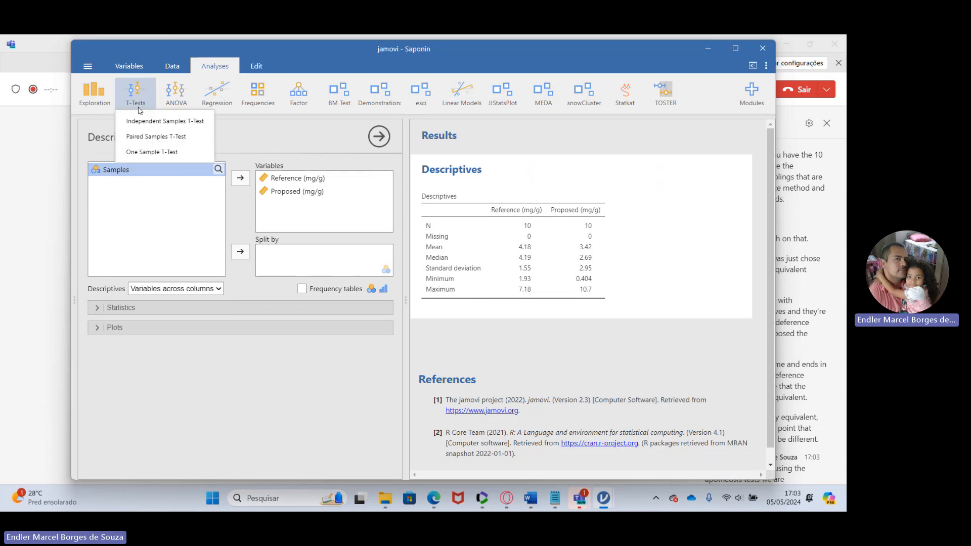
pyautogui.click(150, 143)
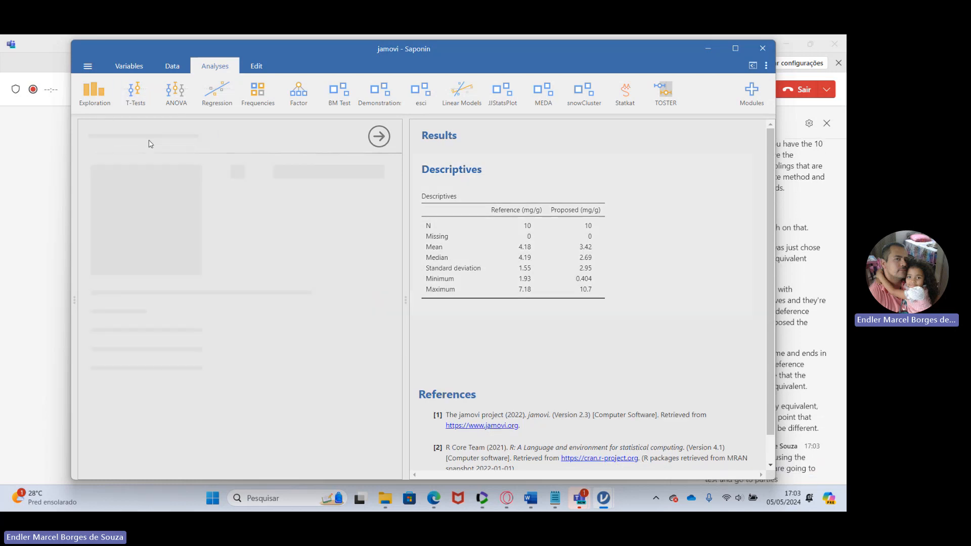
pyautogui.click(145, 170)
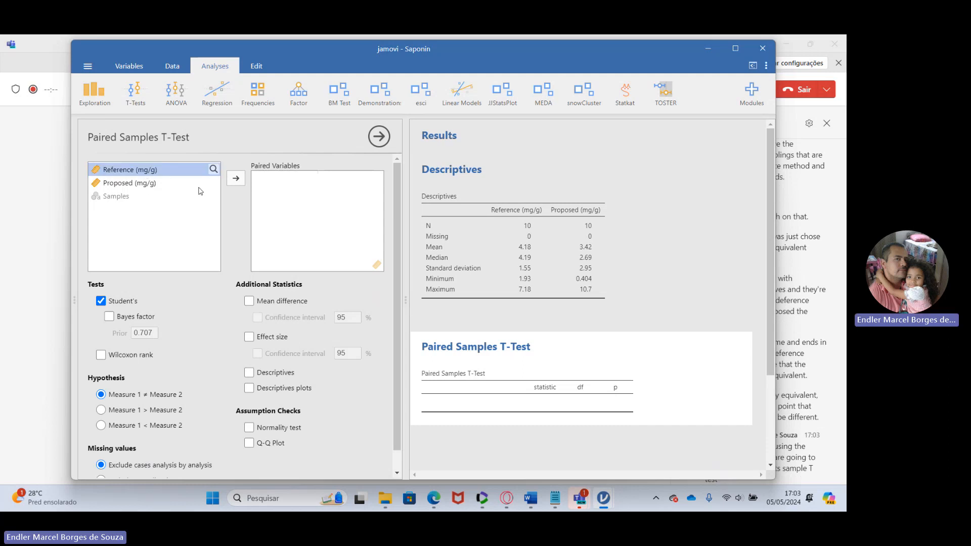
pyautogui.click(234, 181)
pyautogui.click(233, 181)
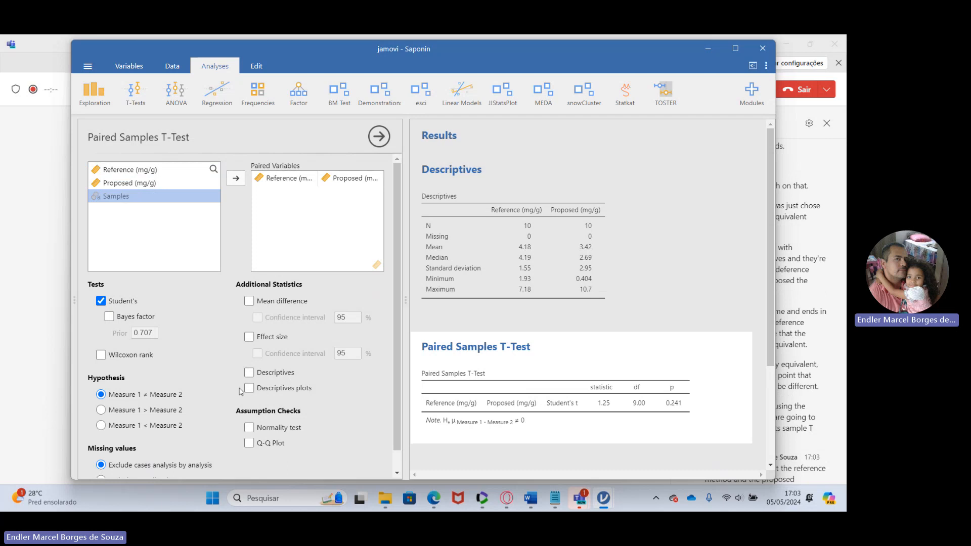
# Add the normality test and the Q-Q plot as assumption checks to the paired samples t-test.
pyautogui.click(249, 427)
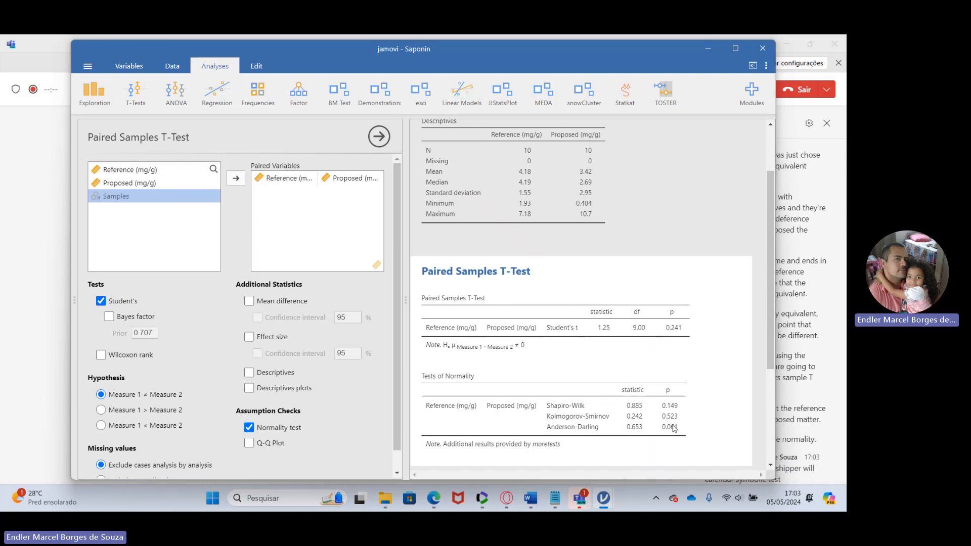
pyautogui.click(248, 442)
pyautogui.scroll(-4, 517, 277)
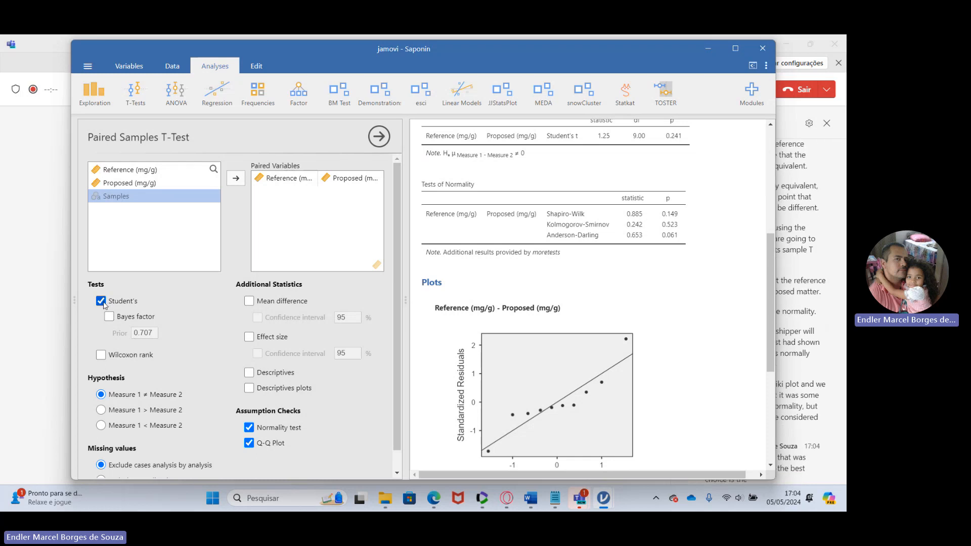
# Add the Wilcoxon rank test and set the paired test's hypothesis to Measure 1 > Measure 2.
pyautogui.click(101, 355)
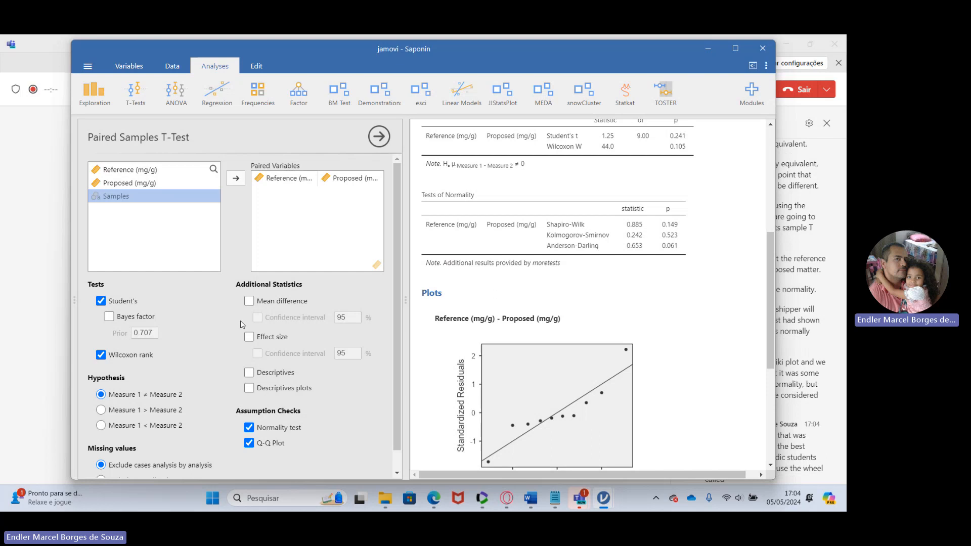
pyautogui.scroll(2, 568, 262)
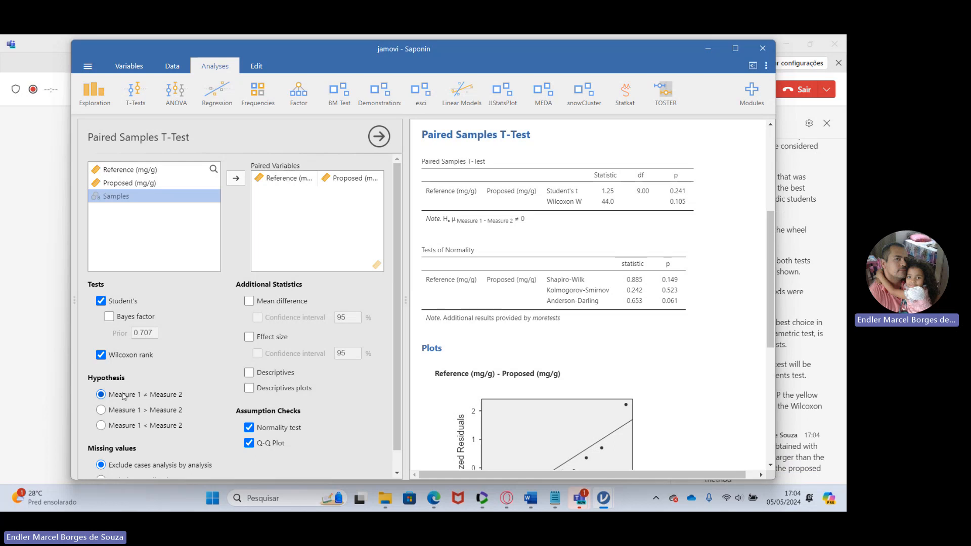
pyautogui.click(101, 411)
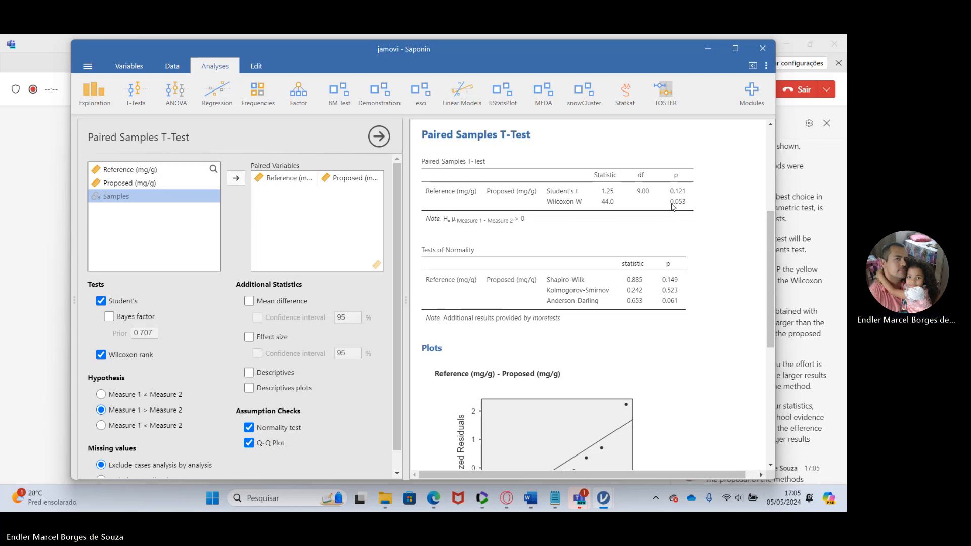
# Add the descriptives table and descriptives plots to the paired samples t-test results.
pyautogui.click(249, 373)
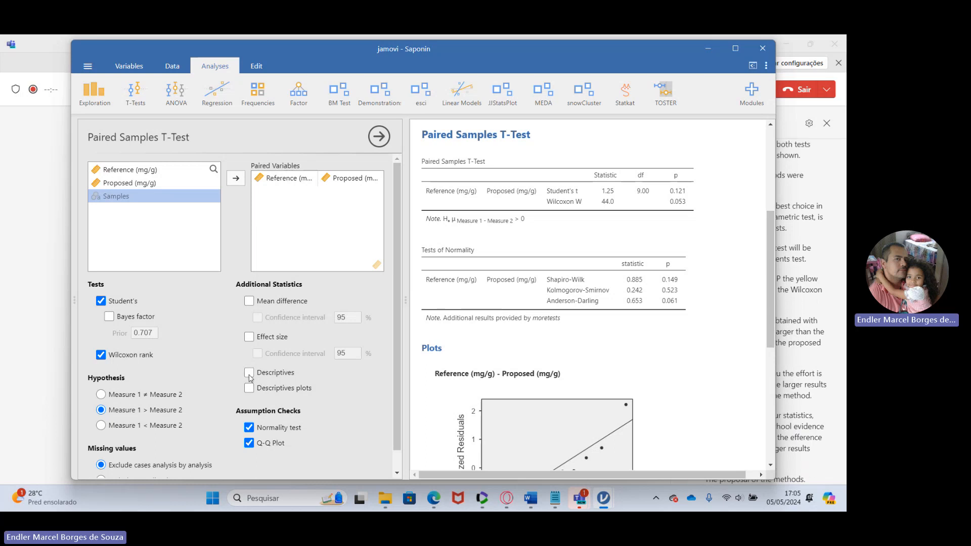
pyautogui.scroll(-8, 556, 242)
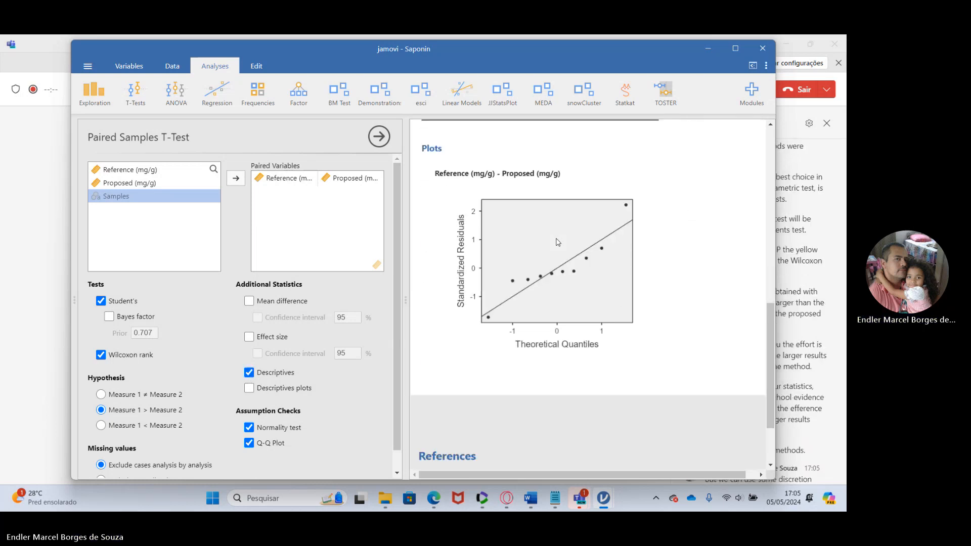
pyautogui.click(248, 388)
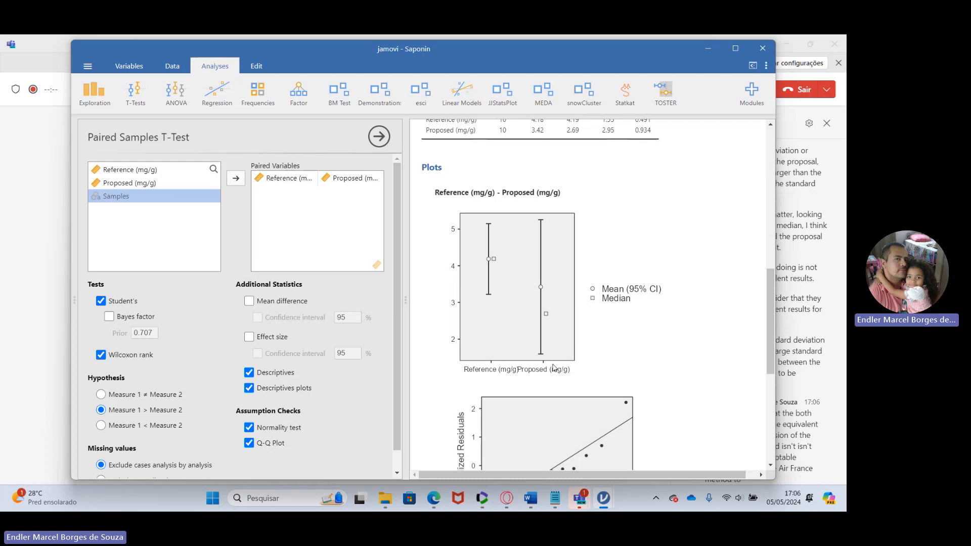
# Switch to the Microsoft Teams meeting and stop its recording.
pyautogui.moveTo(581, 493)
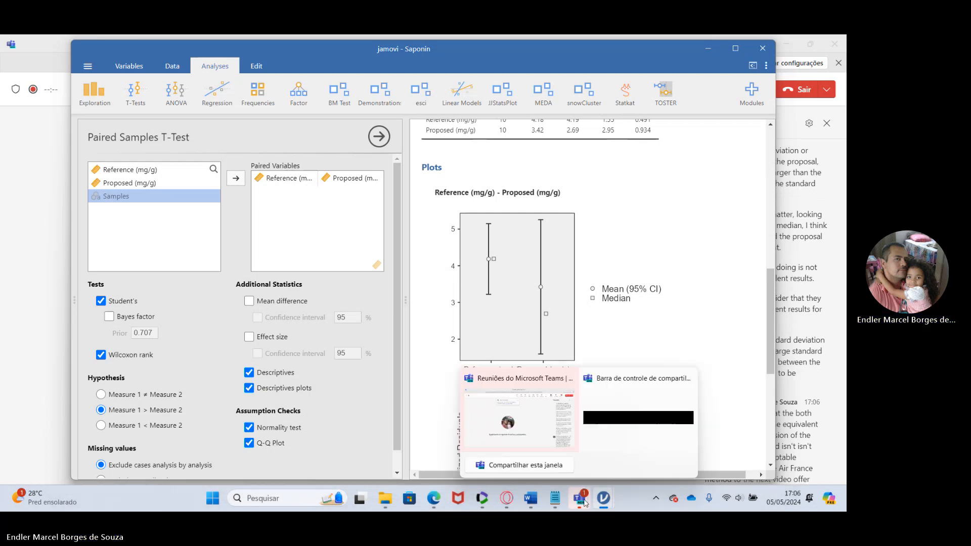
pyautogui.click(554, 439)
pyautogui.click(626, 88)
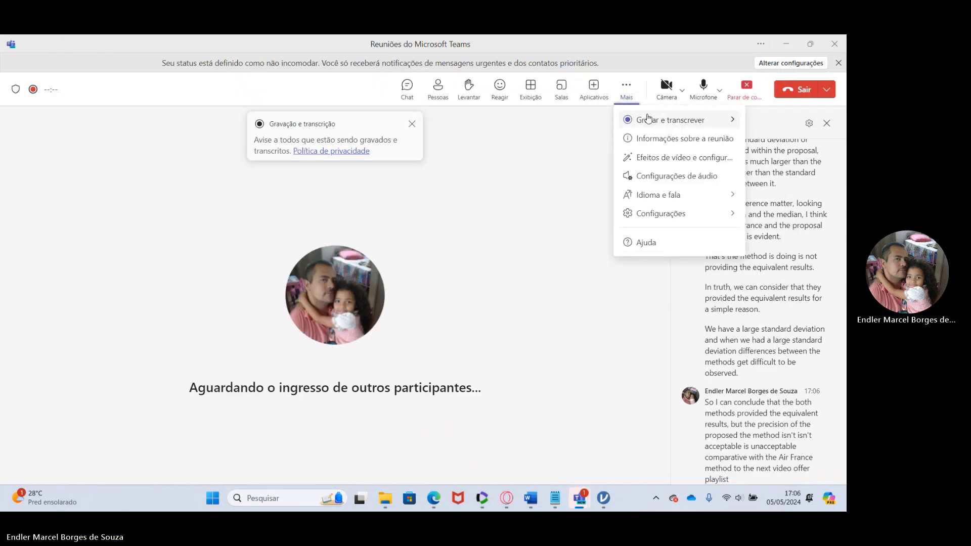
pyautogui.moveTo(662, 120)
pyautogui.click(545, 125)
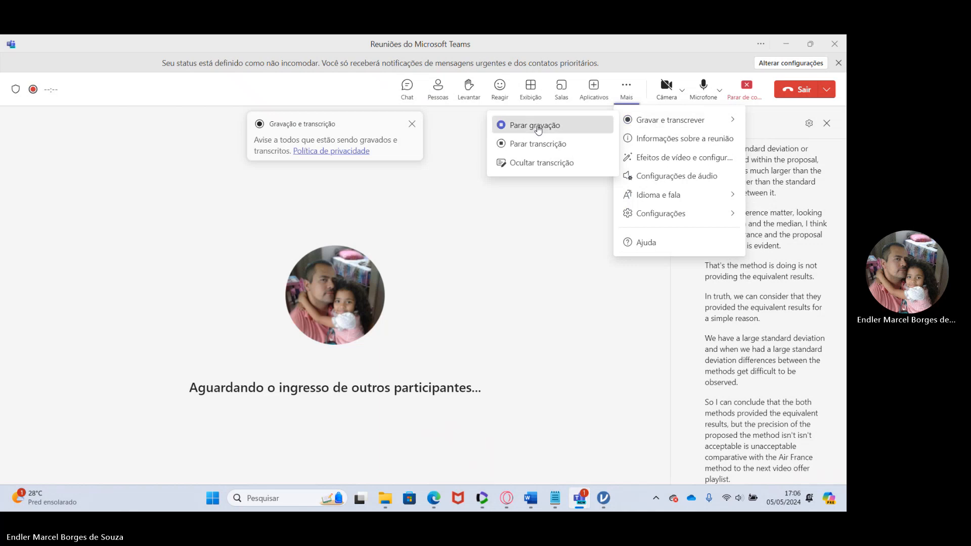